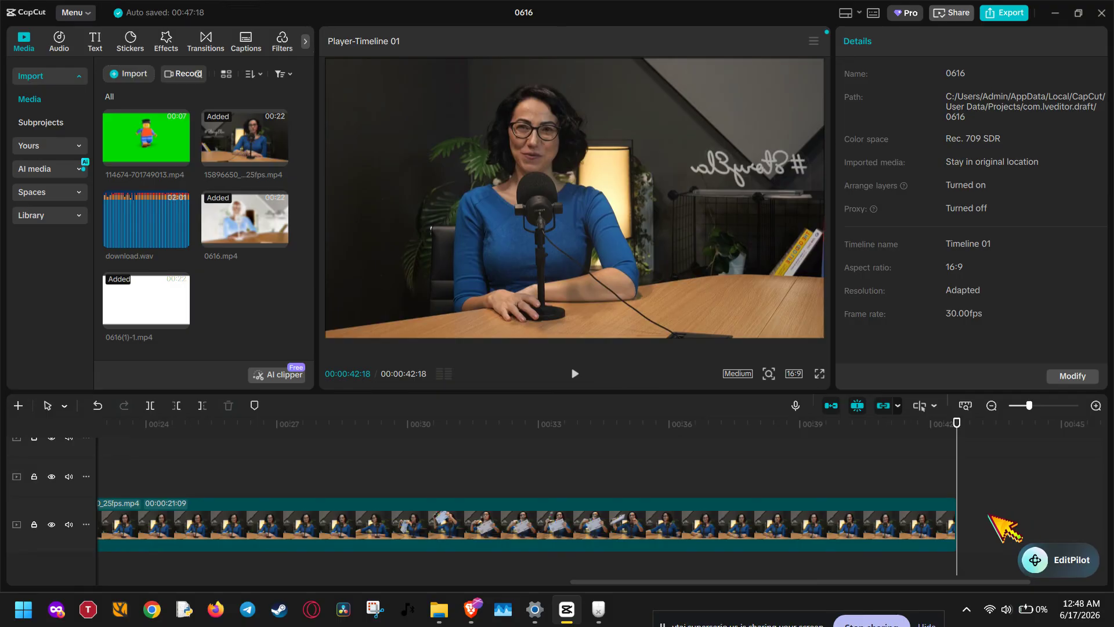
- Trim the end of the last clip on the main track back to 00:00:39:18
{"action": "left_click", "coordinate": [796, 528]}
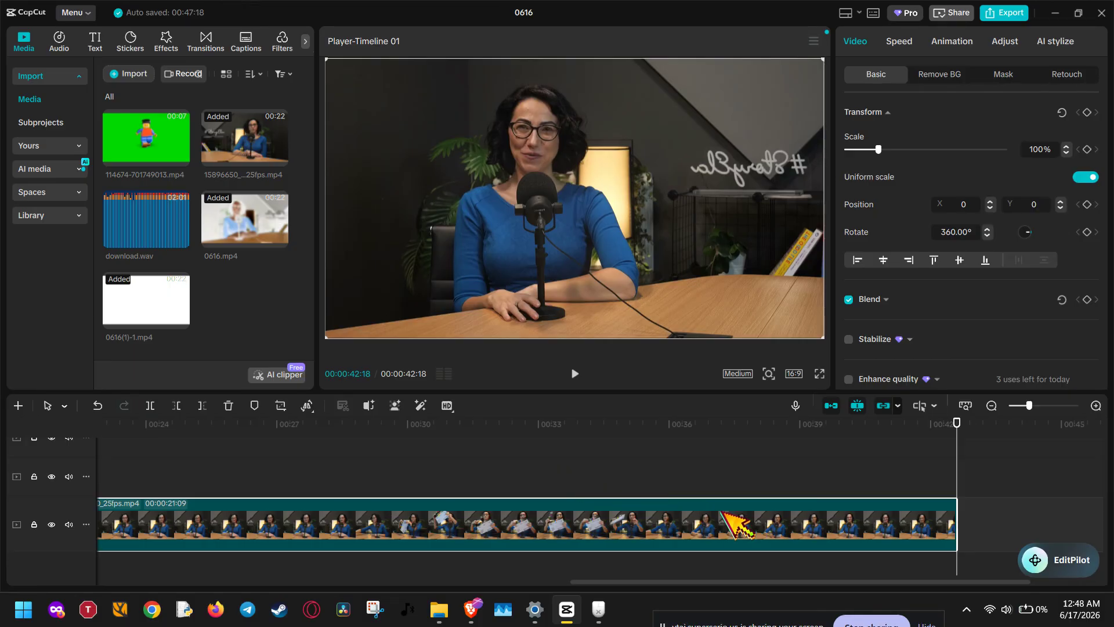
{"action": "scroll", "coordinate": [748, 525], "scroll_direction": "right", "scroll_amount": 3}
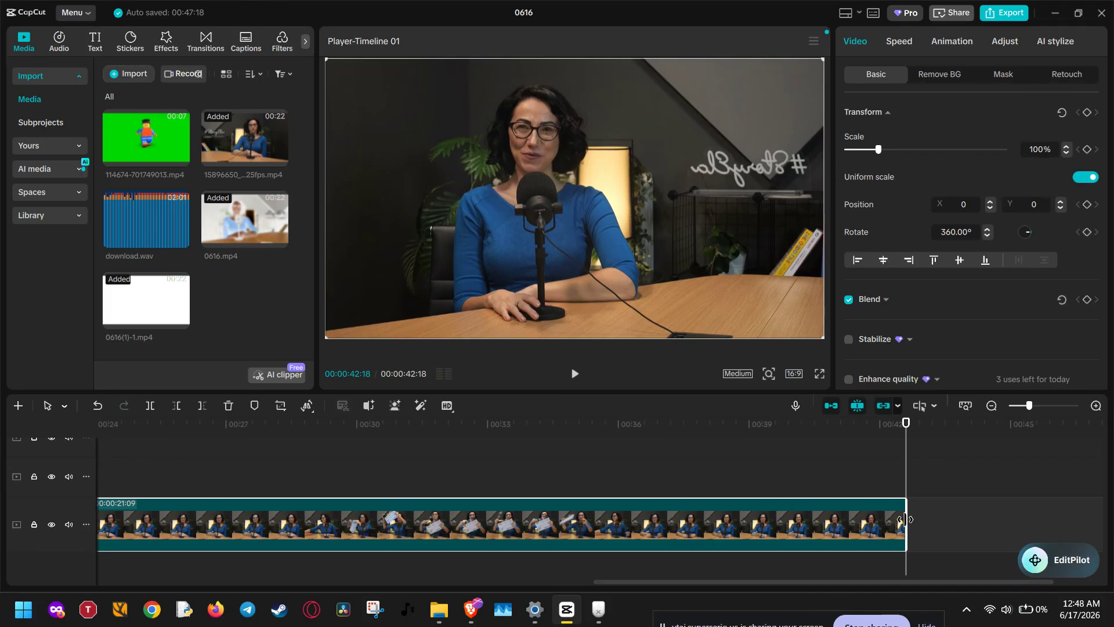
{"action": "left_click_drag", "start_coordinate": [904, 519], "coordinate": [930, 522]}
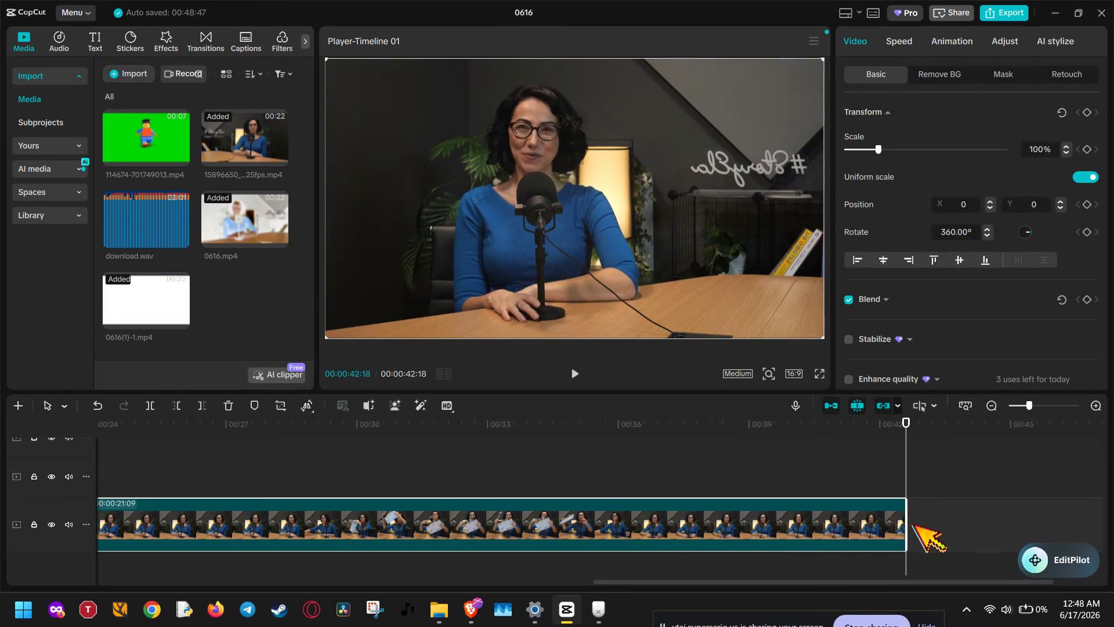
{"action": "left_click", "coordinate": [775, 493]}
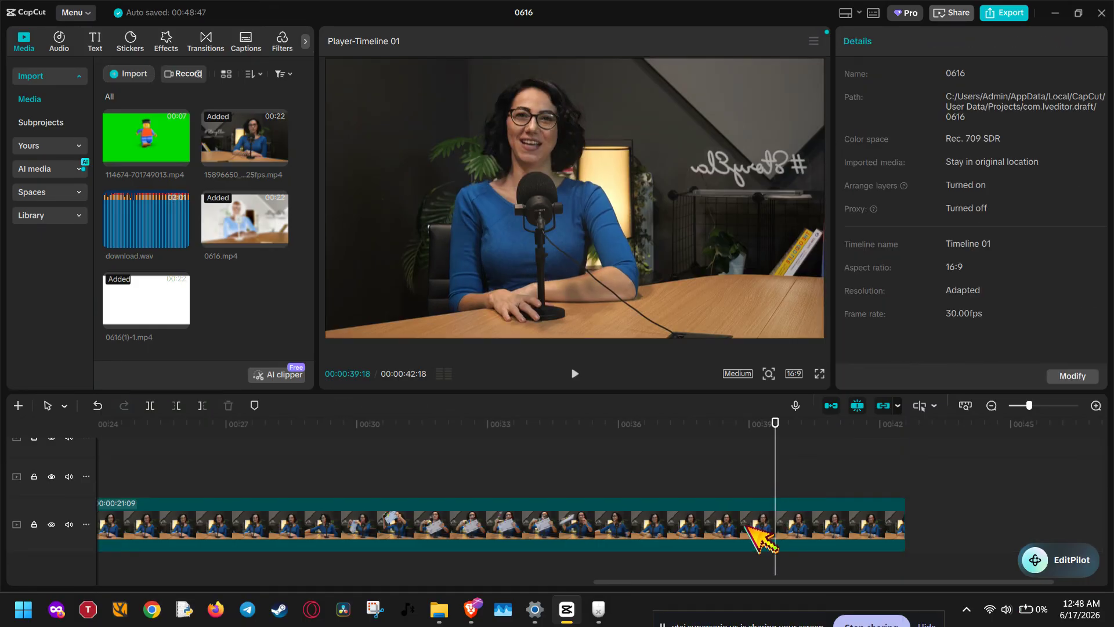
{"action": "left_click", "coordinate": [747, 524]}
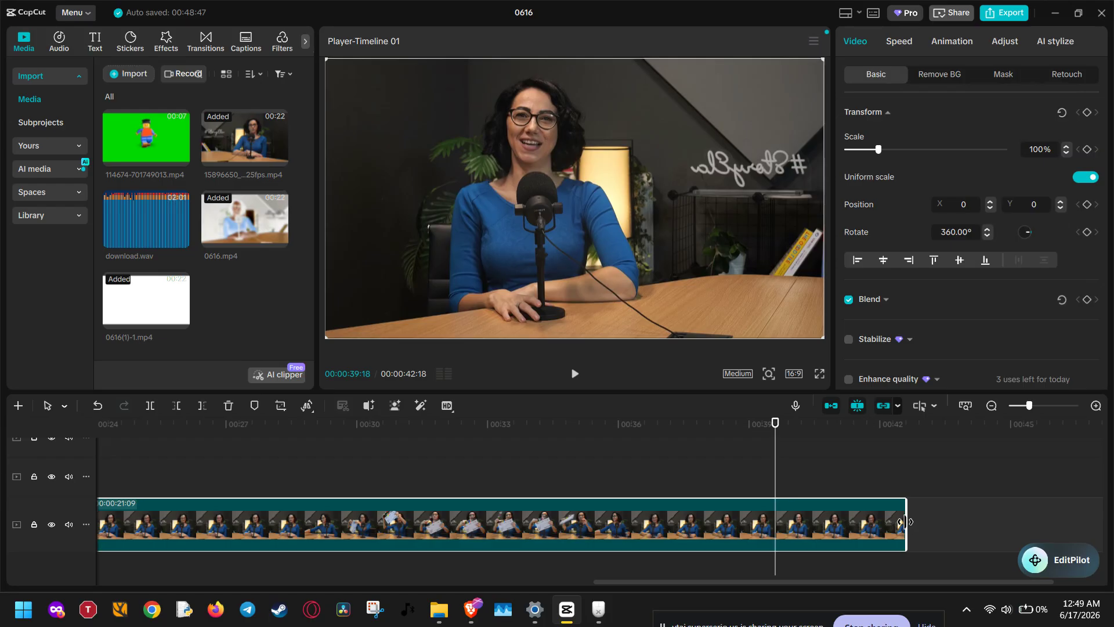
{"action": "left_click_drag", "start_coordinate": [906, 521], "coordinate": [779, 524]}
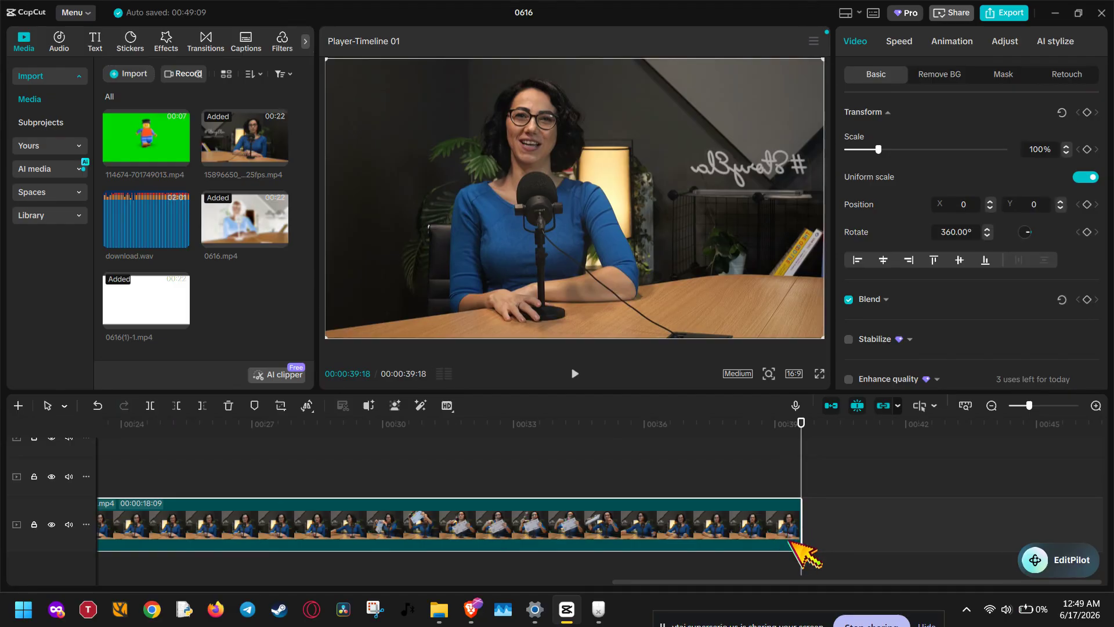
{"action": "scroll", "coordinate": [766, 531], "scroll_direction": "left", "scroll_amount": 5}
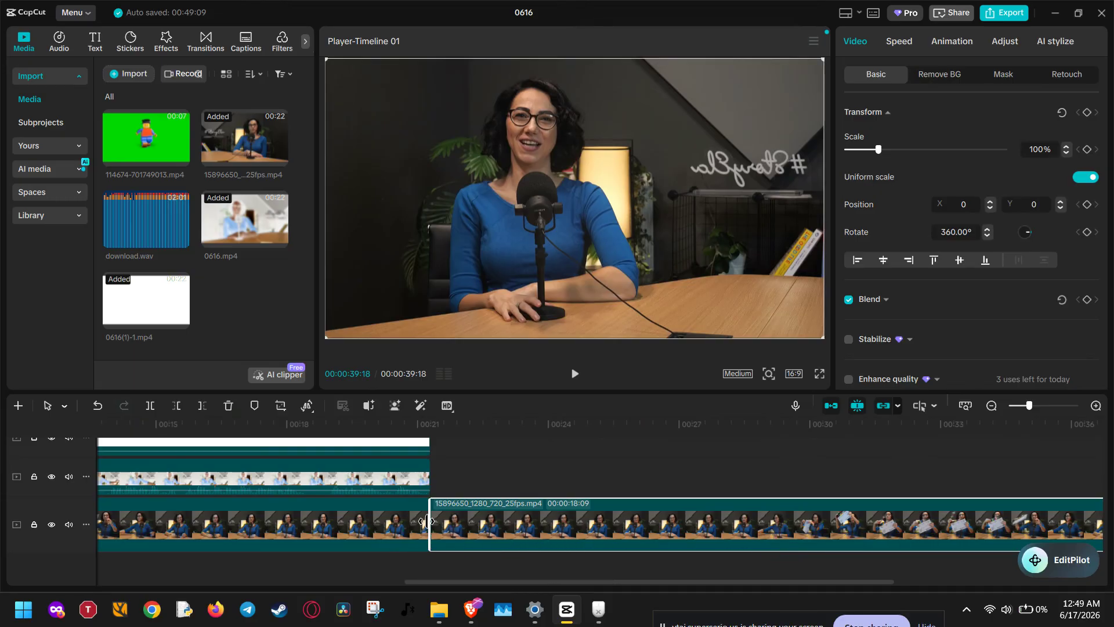
{"action": "mouse_move", "coordinate": [426, 521]}
{"action": "left_mouse_down"}
{"action": "mouse_move", "coordinate": [480, 521]}
{"action": "mouse_move", "coordinate": [426, 521]}
{"action": "left_mouse_up"}
{"action": "mouse_move", "coordinate": [431, 520]}
{"action": "left_mouse_down"}
{"action": "mouse_move", "coordinate": [443, 521]}
{"action": "mouse_move", "coordinate": [427, 521]}
{"action": "left_mouse_up"}
{"action": "scroll", "coordinate": [876, 511], "scroll_direction": "down", "scroll_amount": 1}
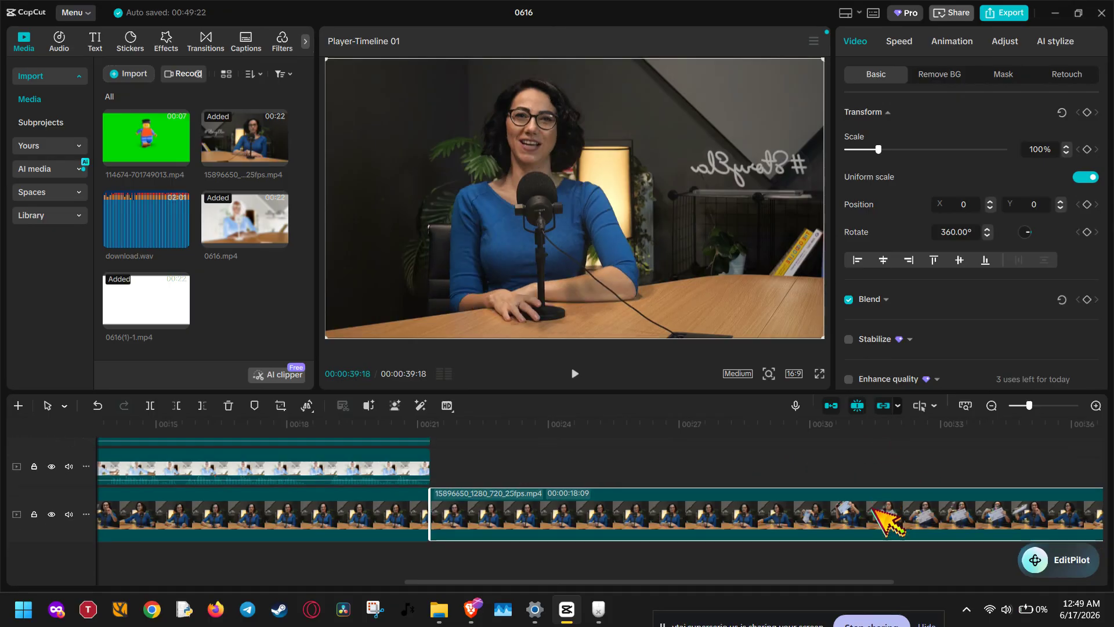
{"action": "left_click_drag", "start_coordinate": [855, 581], "coordinate": [973, 582]}
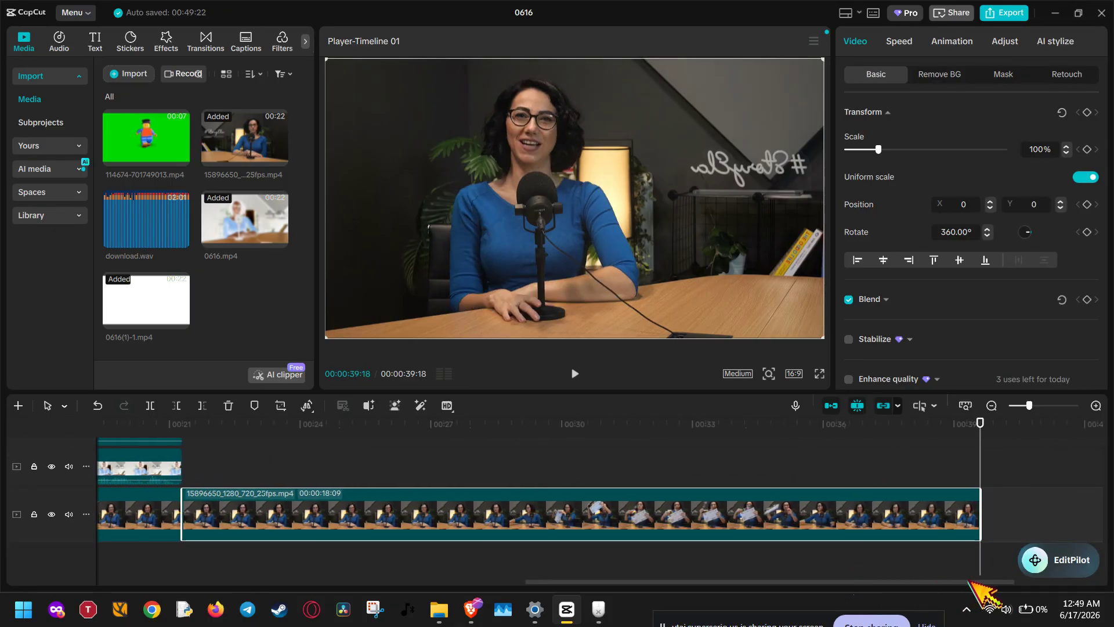
{"action": "mouse_move", "coordinate": [975, 516]}
{"action": "left_mouse_down"}
{"action": "mouse_move", "coordinate": [820, 515]}
{"action": "mouse_move", "coordinate": [993, 511]}
{"action": "mouse_move", "coordinate": [976, 513]}
{"action": "left_mouse_up"}
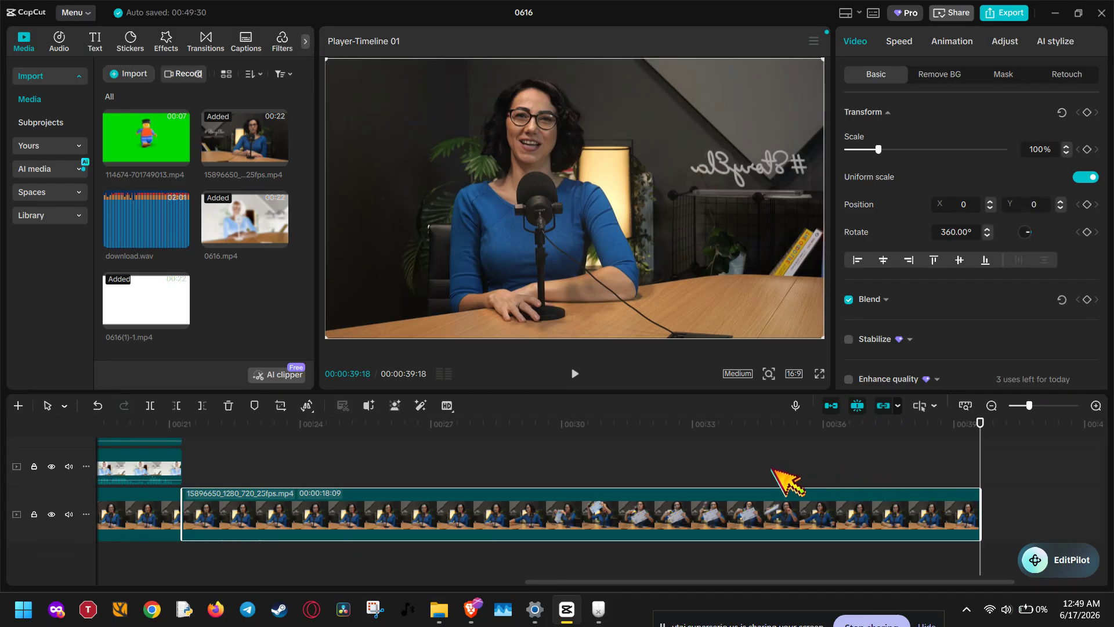
- Split the last clip on the main track at 00:00:27:28 and again at 00:00:29:25, isolating the segment where the woman reaches for the clapperboard
{"action": "left_click", "coordinate": [749, 471]}
{"action": "left_click", "coordinate": [632, 443]}
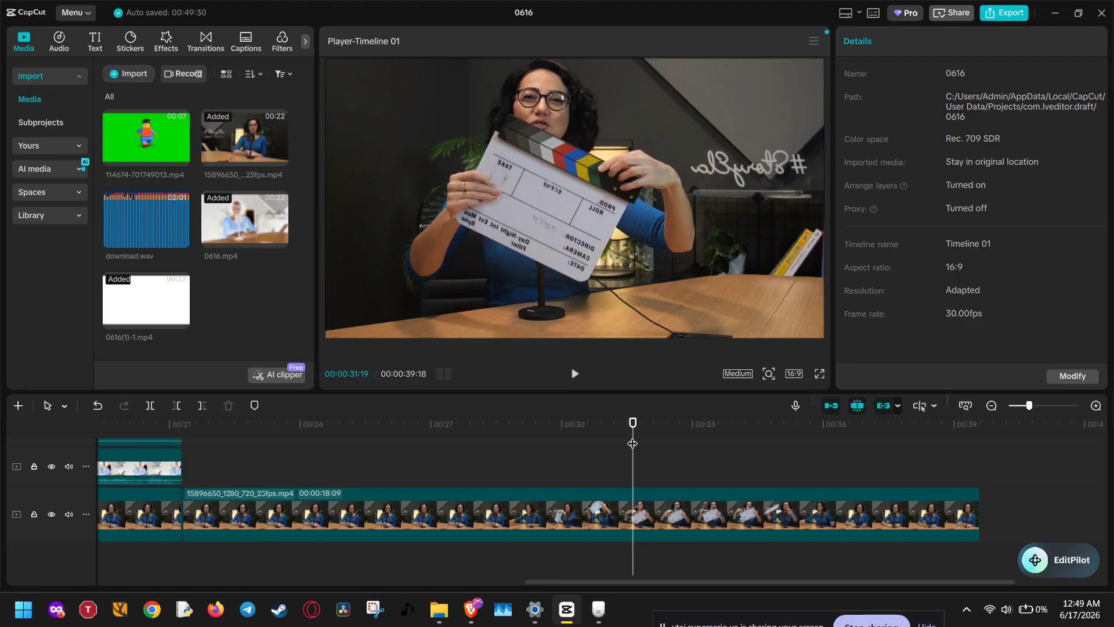
{"action": "left_click_drag", "start_coordinate": [631, 443], "coordinate": [614, 442]}
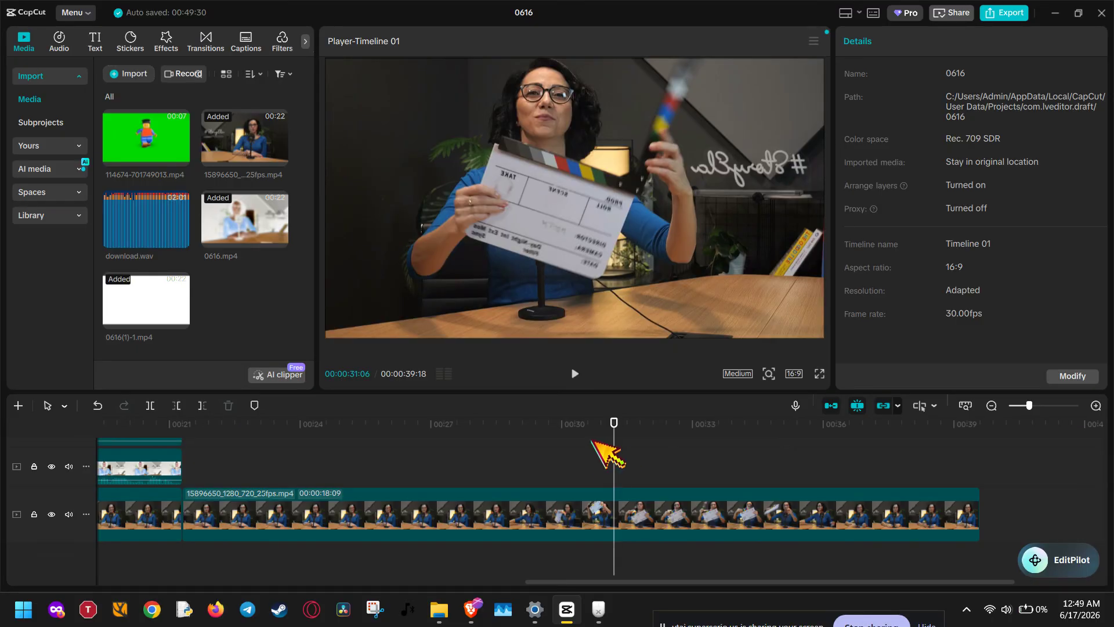
{"action": "left_click", "coordinate": [573, 434]}
{"action": "left_click_drag", "start_coordinate": [574, 434], "coordinate": [478, 448]}
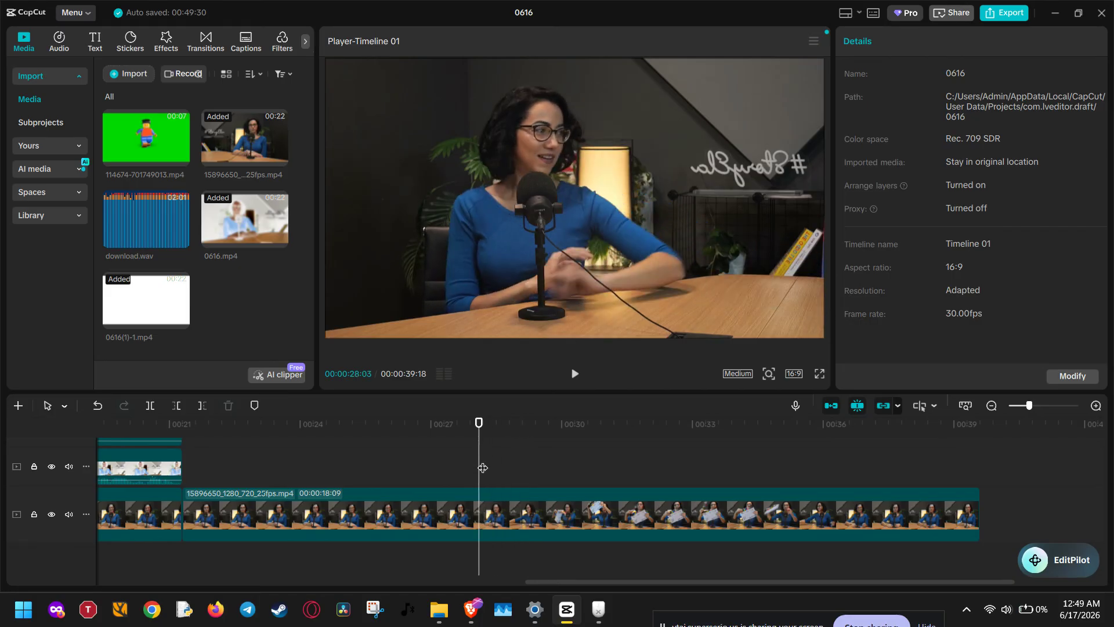
{"action": "left_click", "coordinate": [458, 437]}
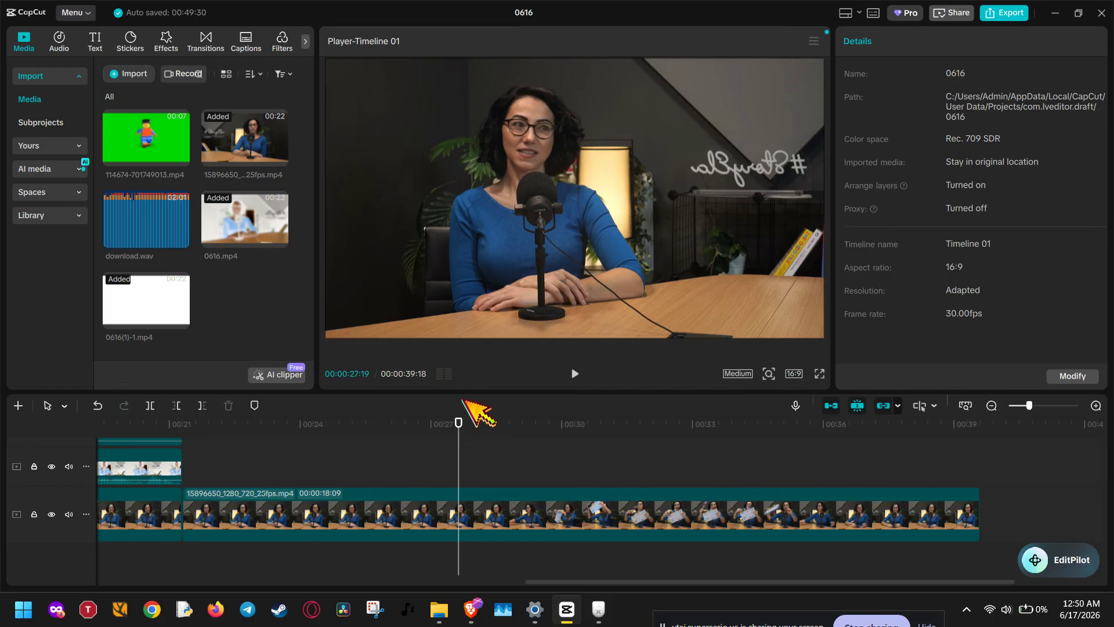
{"action": "left_click_drag", "start_coordinate": [460, 430], "coordinate": [471, 427]}
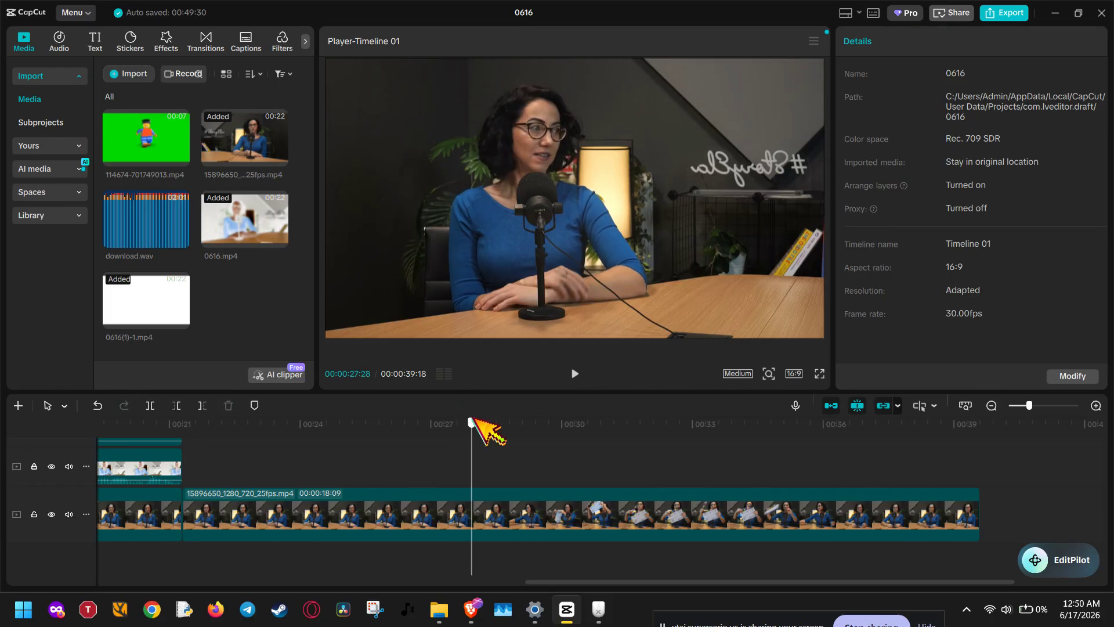
{"action": "left_click", "coordinate": [152, 405]}
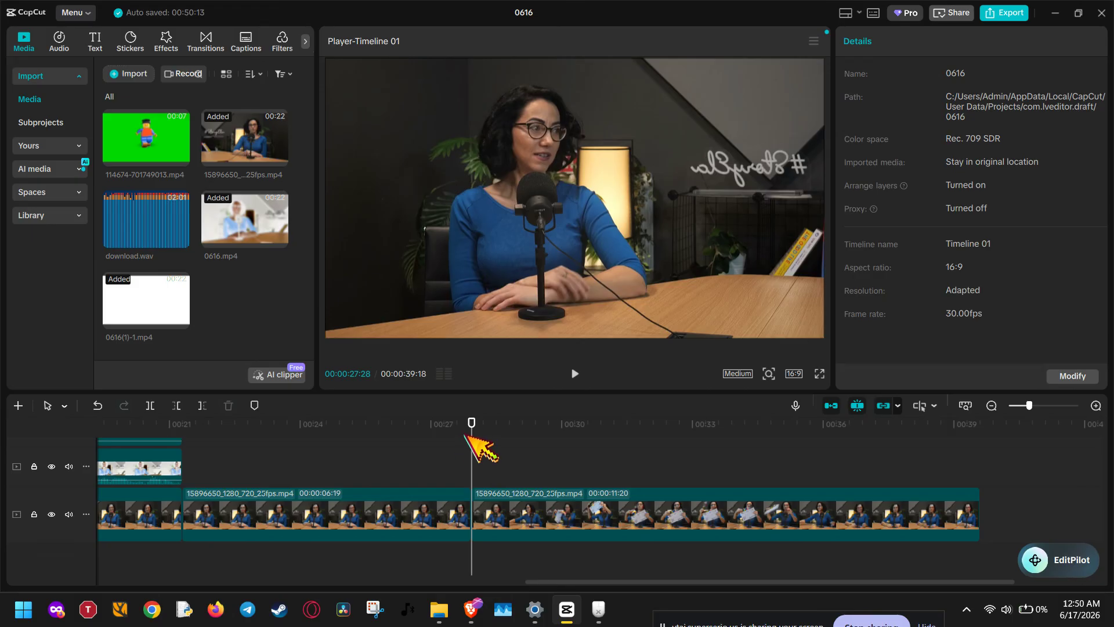
{"action": "left_click_drag", "start_coordinate": [469, 438], "coordinate": [555, 432]}
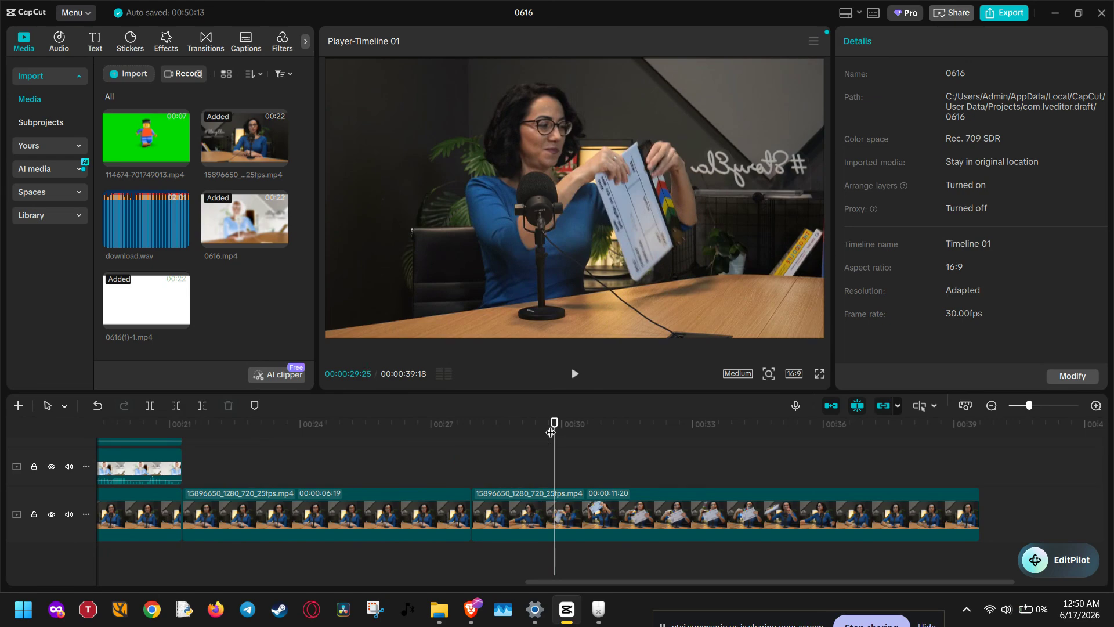
{"action": "left_click", "coordinate": [150, 405]}
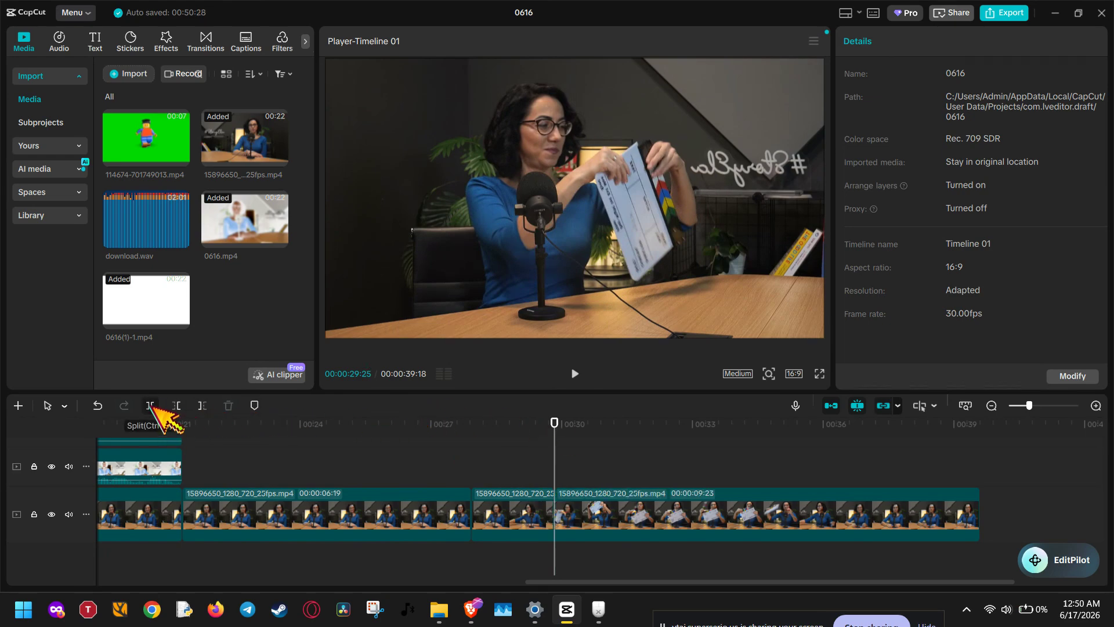
- Try moving the short segment between the two cuts to the track above and deleting it there, and undo both changes
{"action": "left_click", "coordinate": [495, 513]}
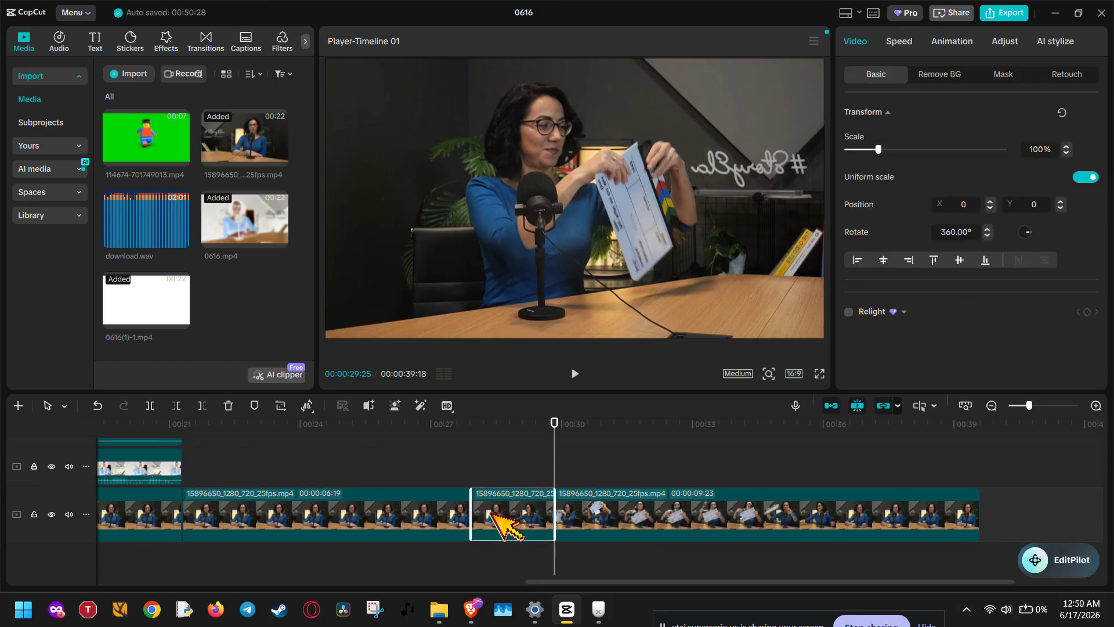
{"action": "left_click_drag", "start_coordinate": [508, 504], "coordinate": [513, 459]}
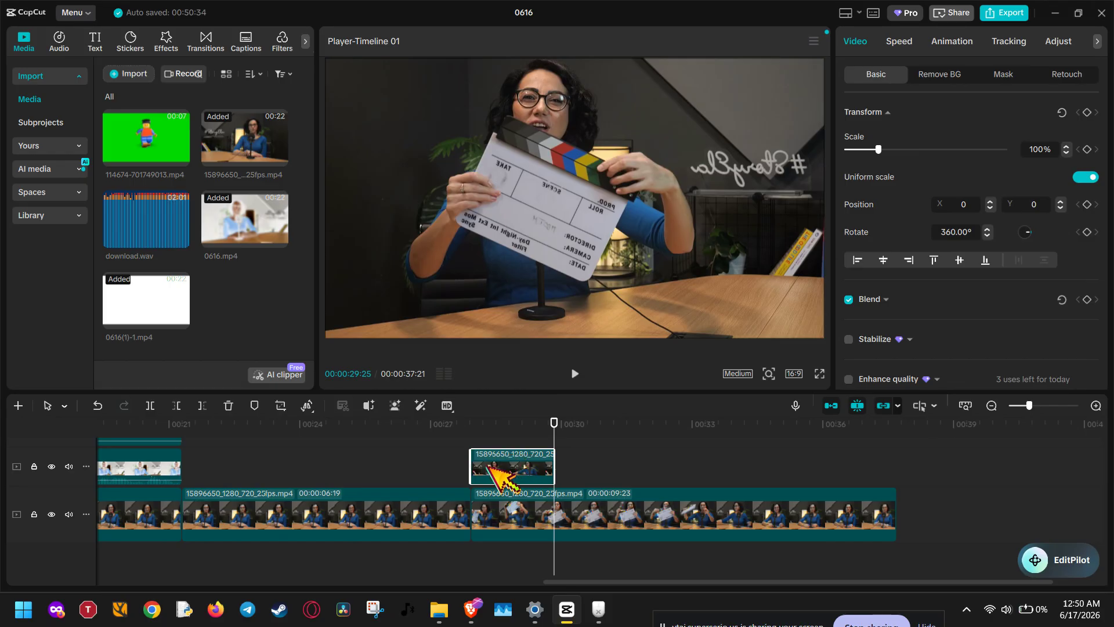
{"action": "key", "text": "Delete"}
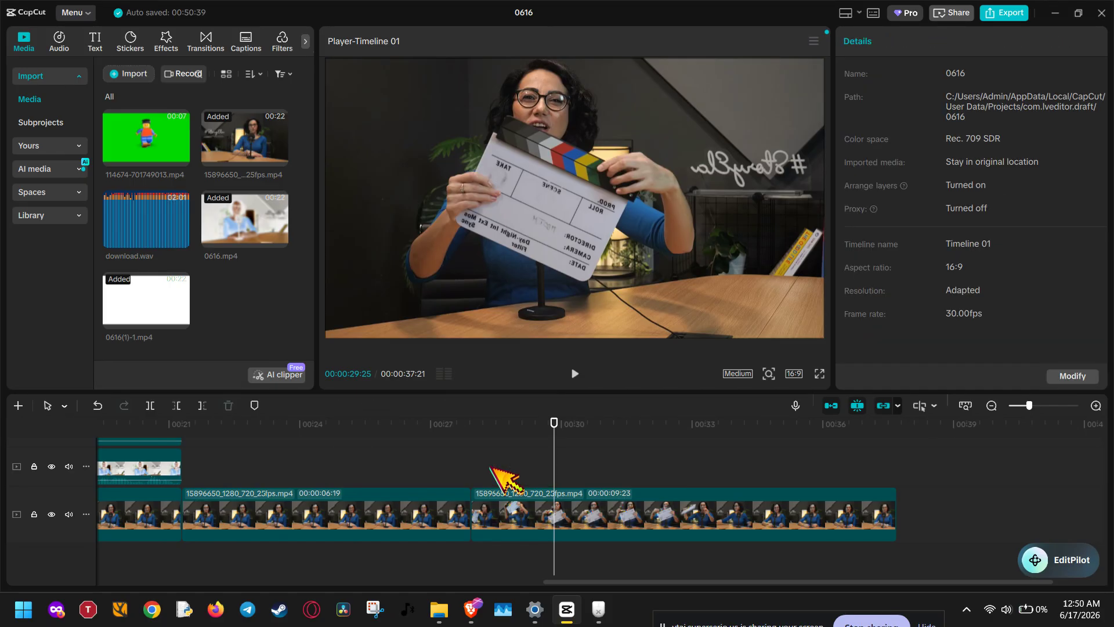
{"action": "key", "text": "ctrl+z"}
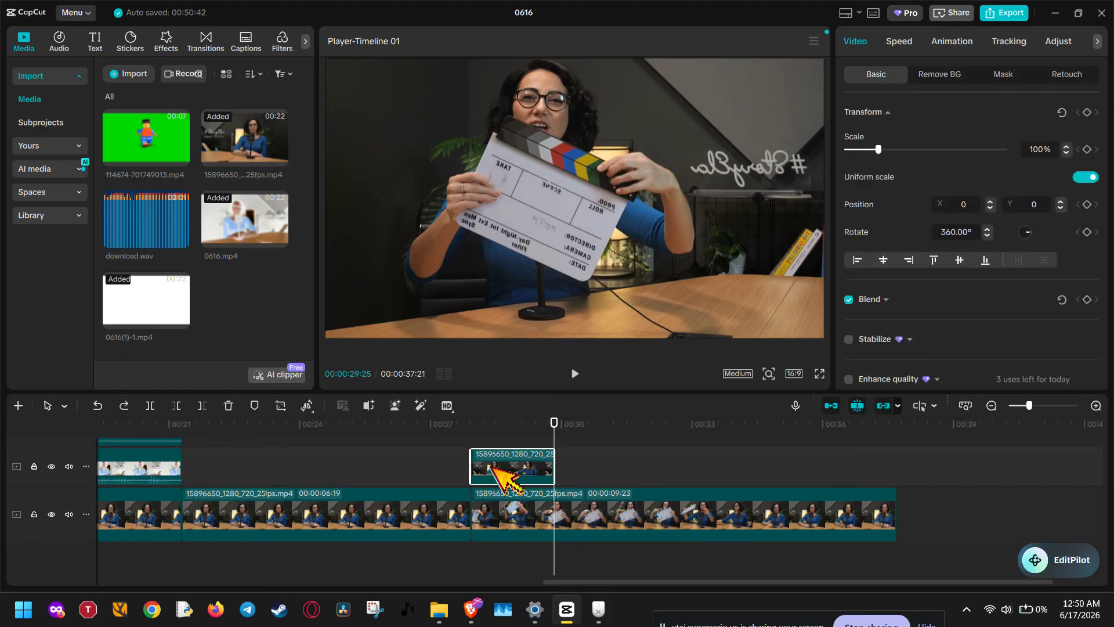
{"action": "left_click", "coordinate": [498, 521]}
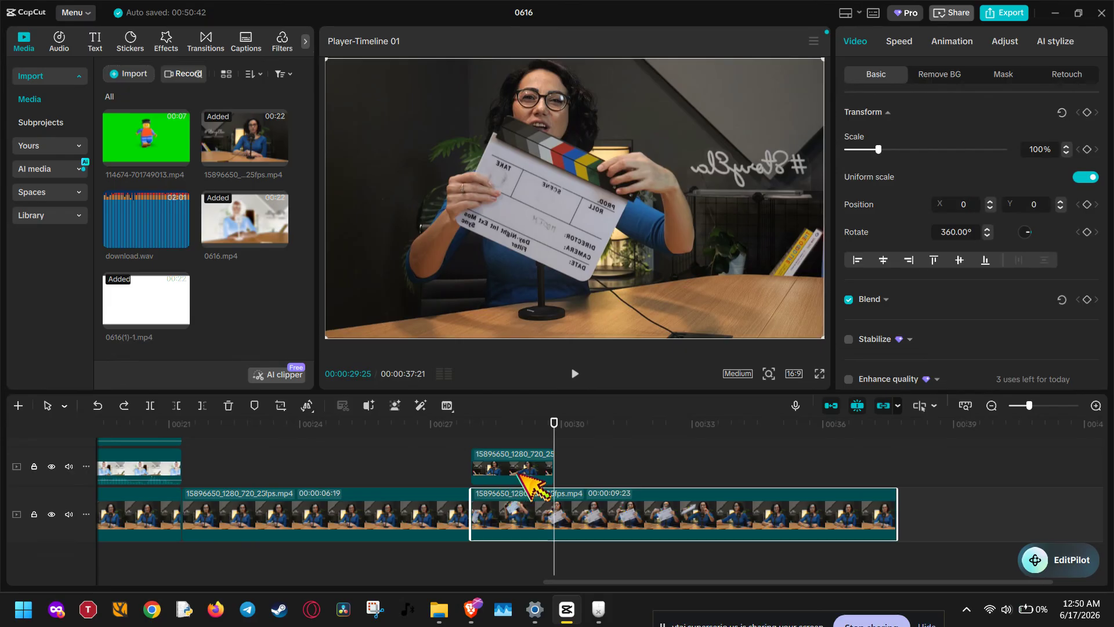
{"action": "left_click", "coordinate": [520, 472]}
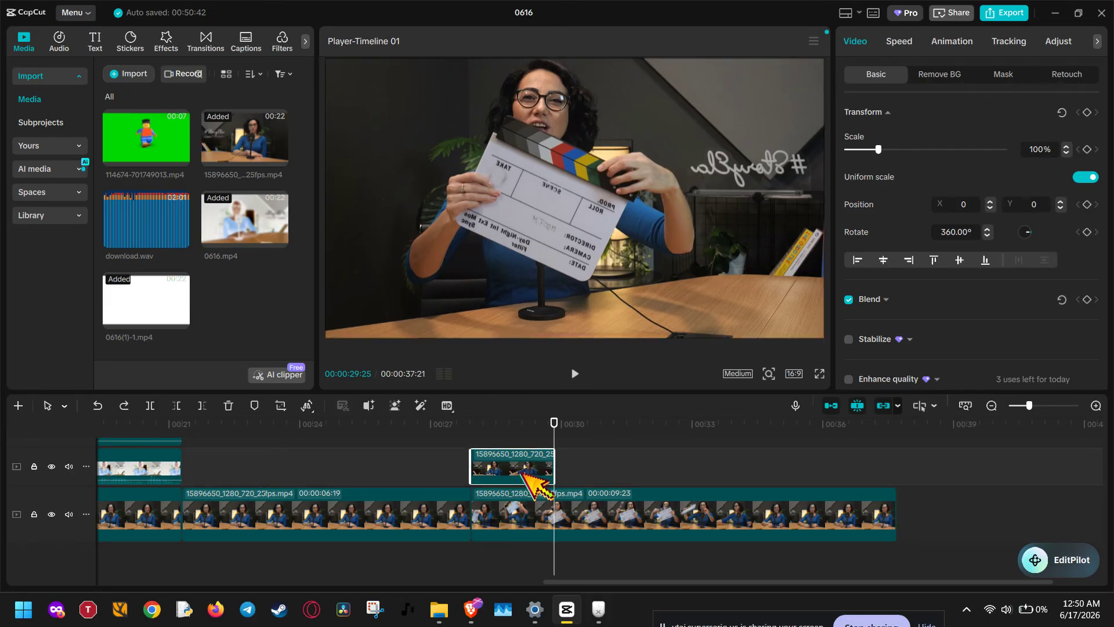
{"action": "key", "text": "ctrl+z"}
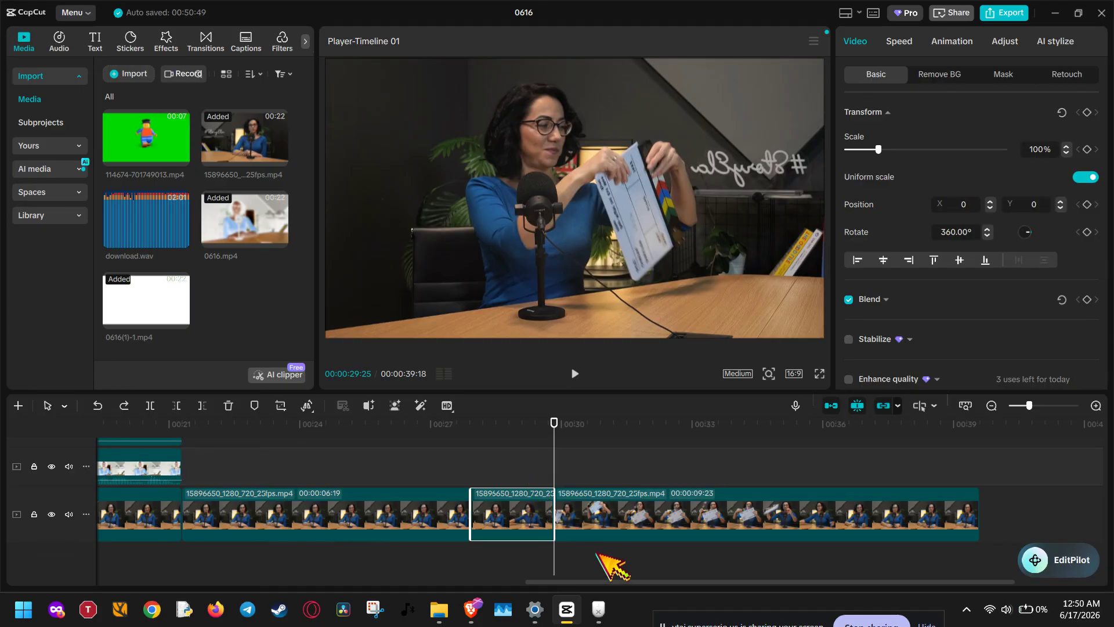
- Delete the short segment between the two cuts directly from the main track
{"action": "key", "text": "Delete"}
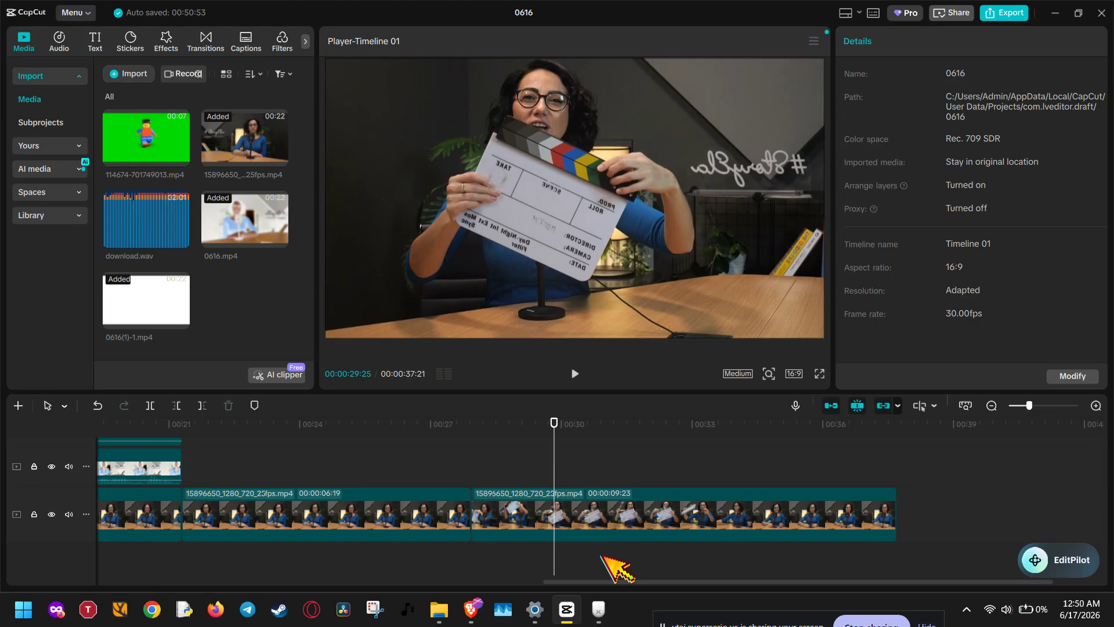